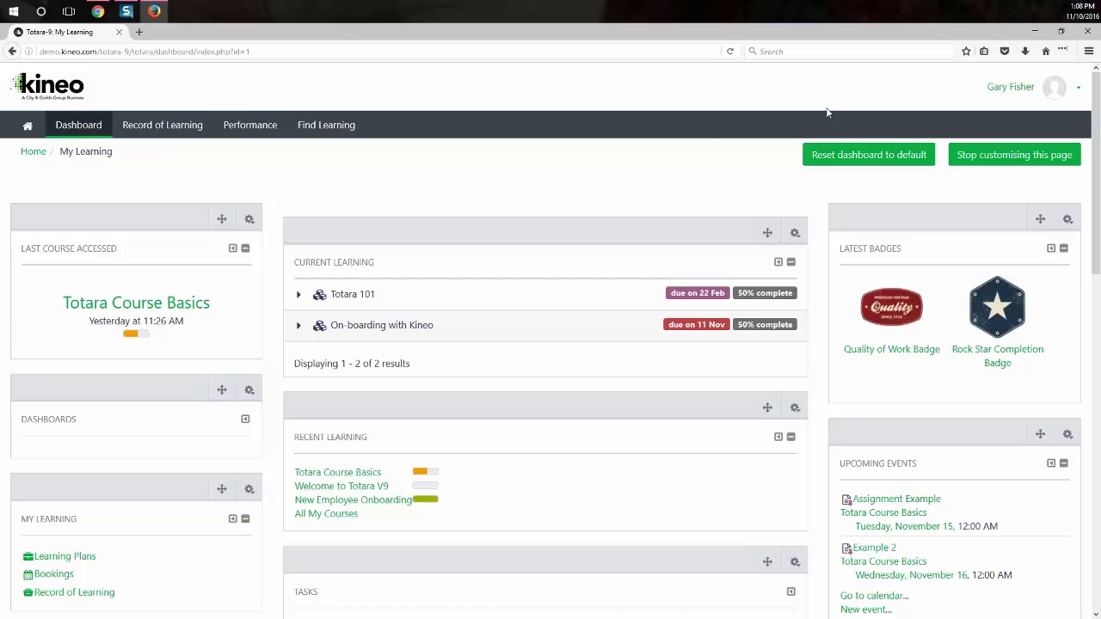
Stop customising the dashboard and open Totara Course Basics from the Last Course Accessed block
left_click(1035, 164)
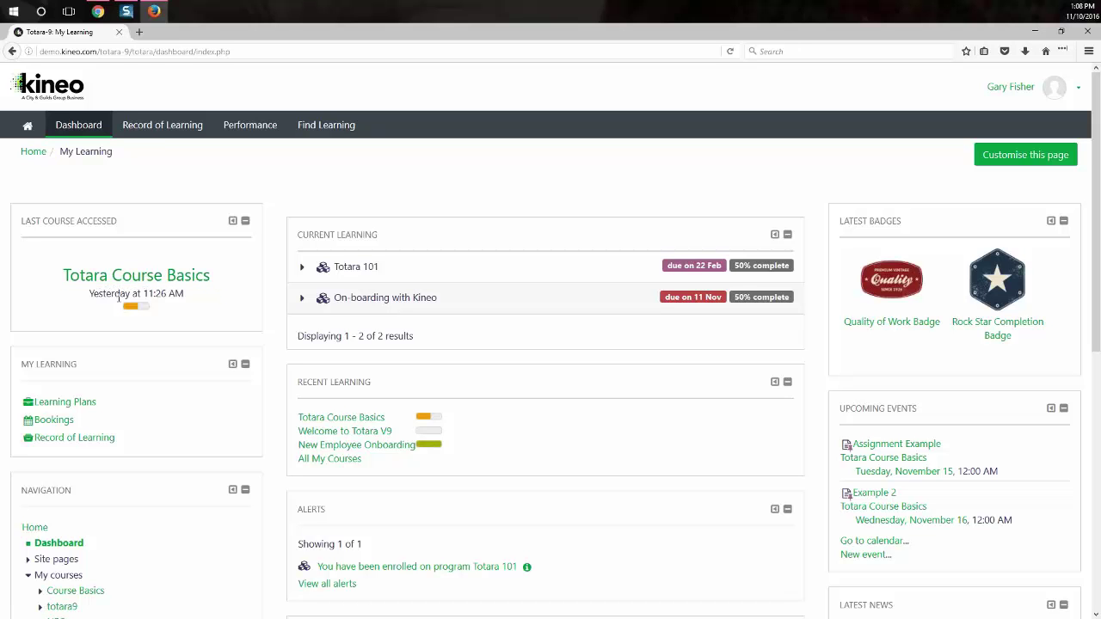
left_click_drag(101, 293, 266, 312)
left_click(228, 314)
left_click(142, 313)
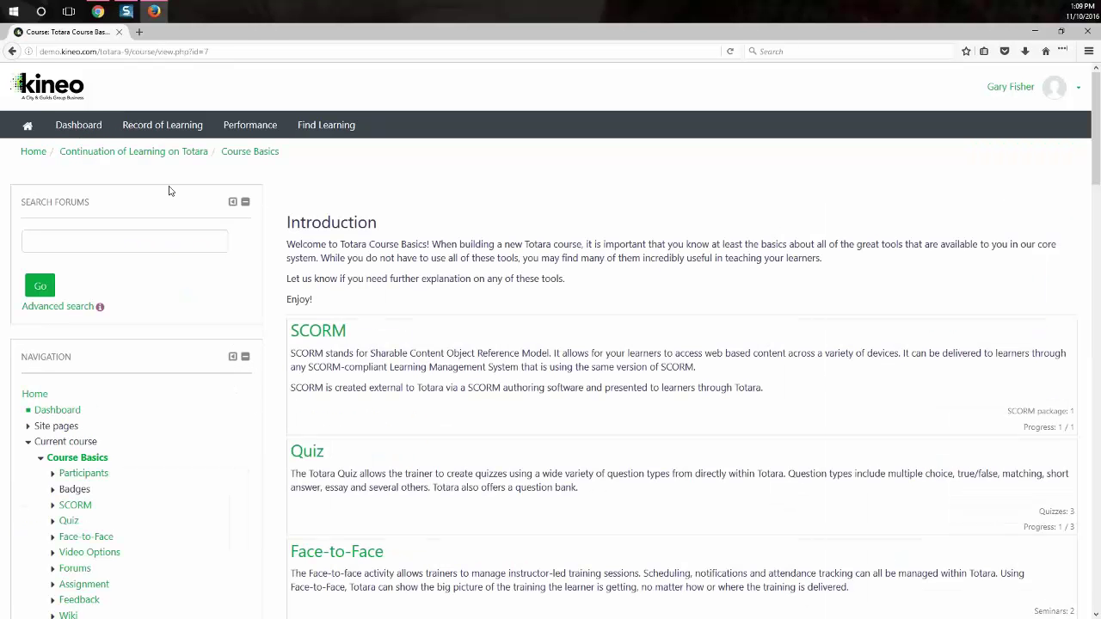
Return to the dashboard and check the access time shown in the Last Course Accessed block
left_click(95, 127)
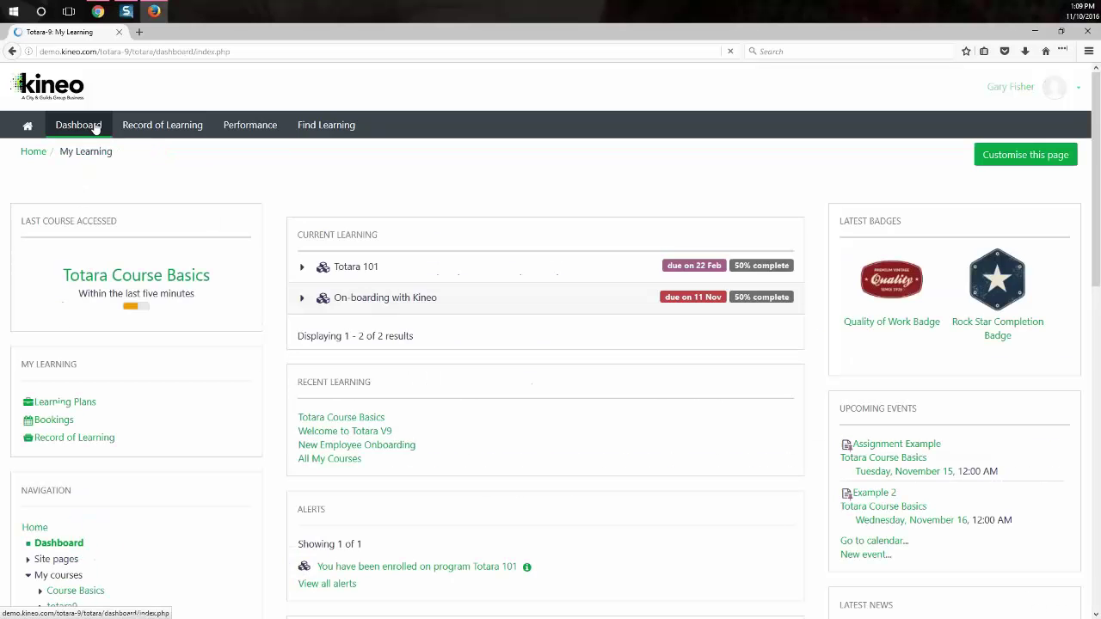
left_click_drag(79, 293, 227, 315)
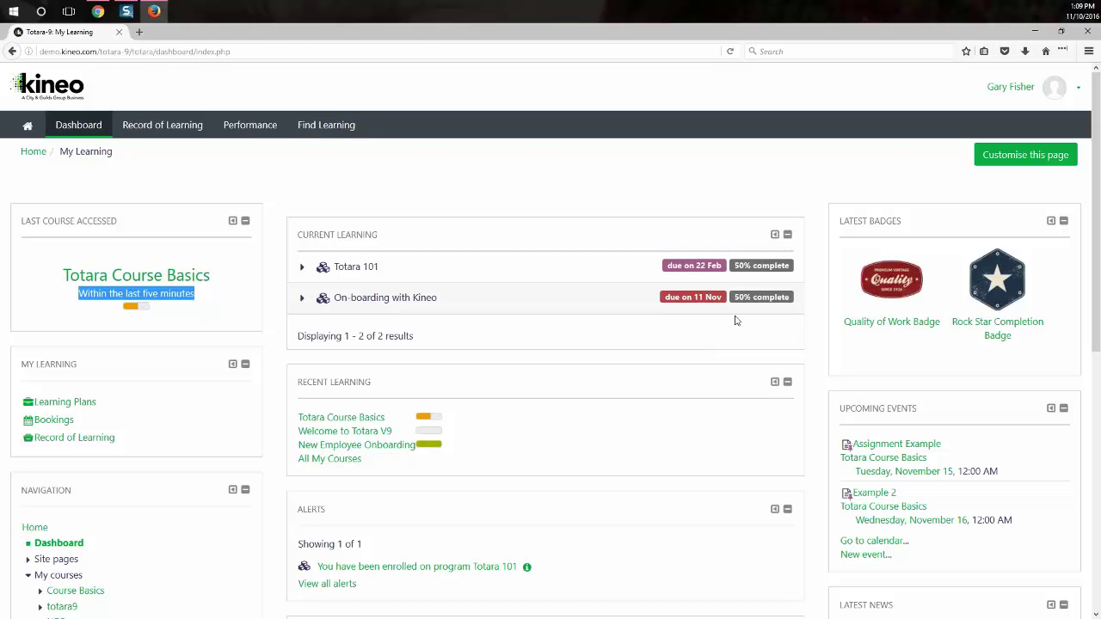
Expand On-boarding with Kineo and Totara 101 in the Current Learning block and check their course sets and due dates
left_click(301, 307)
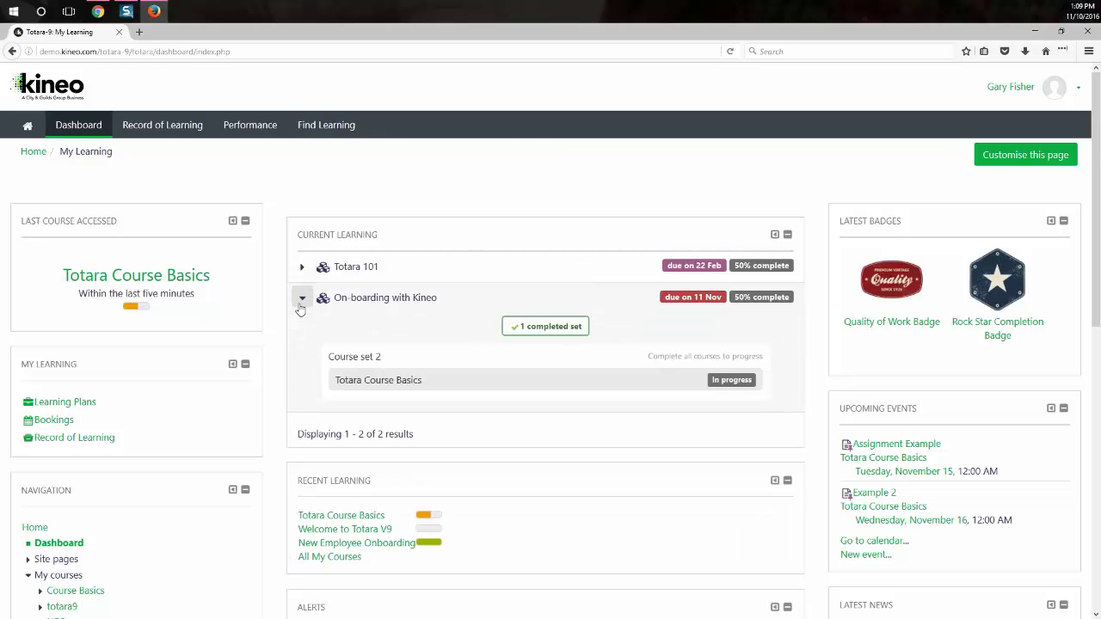
left_click(303, 269)
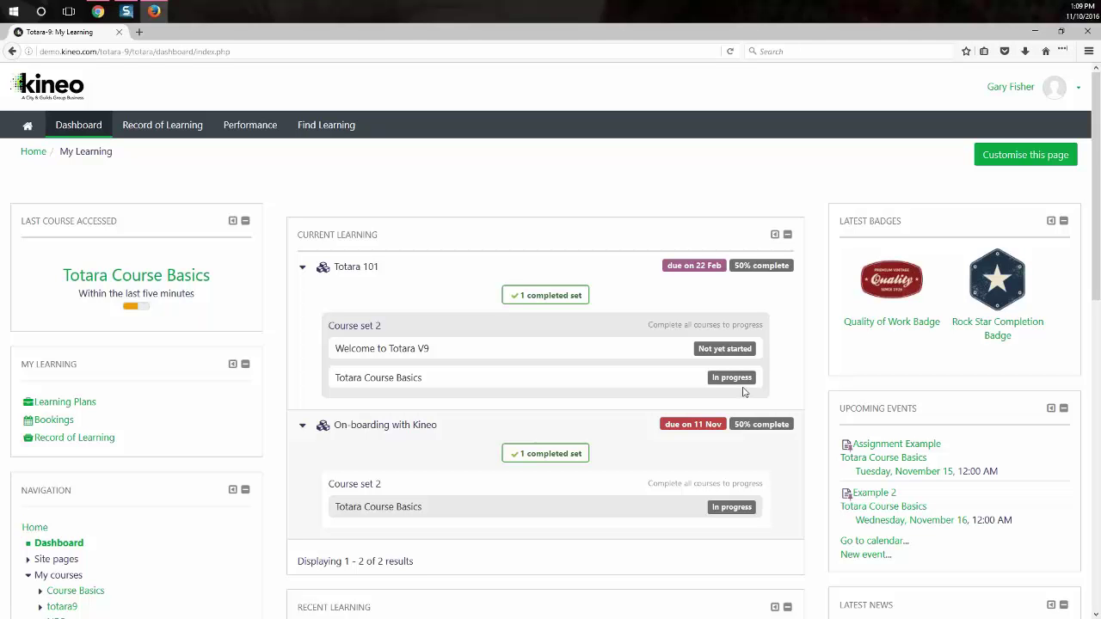
mouse_move(696, 423)
mouse_move(689, 269)
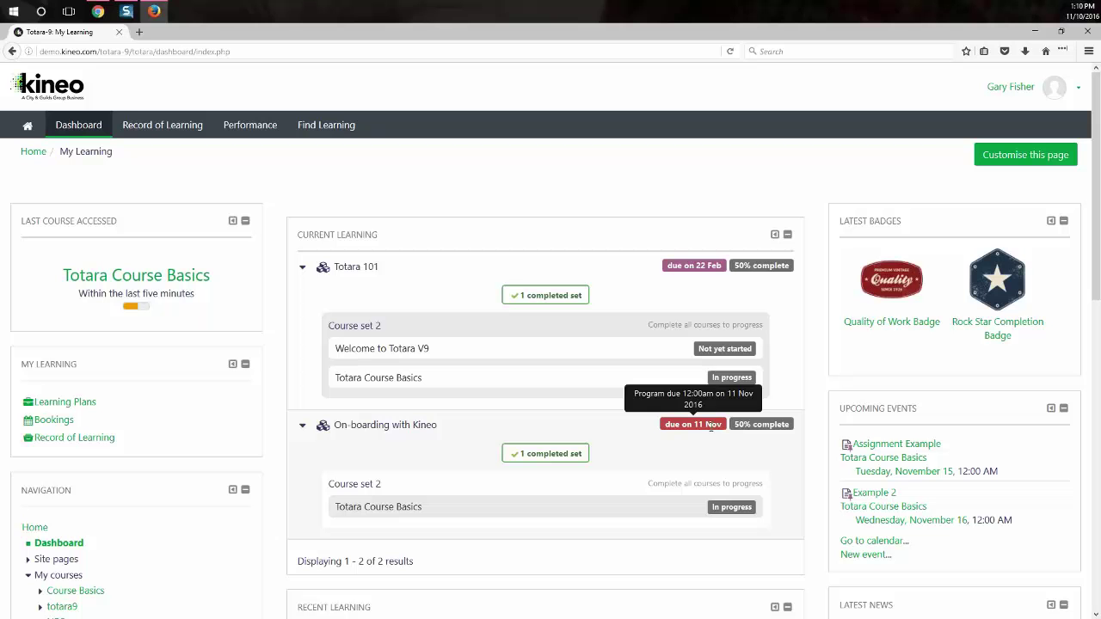
Turn on page customising, review the Current Learning block's item due warning and alert periods, and save its configuration
left_click(1004, 163)
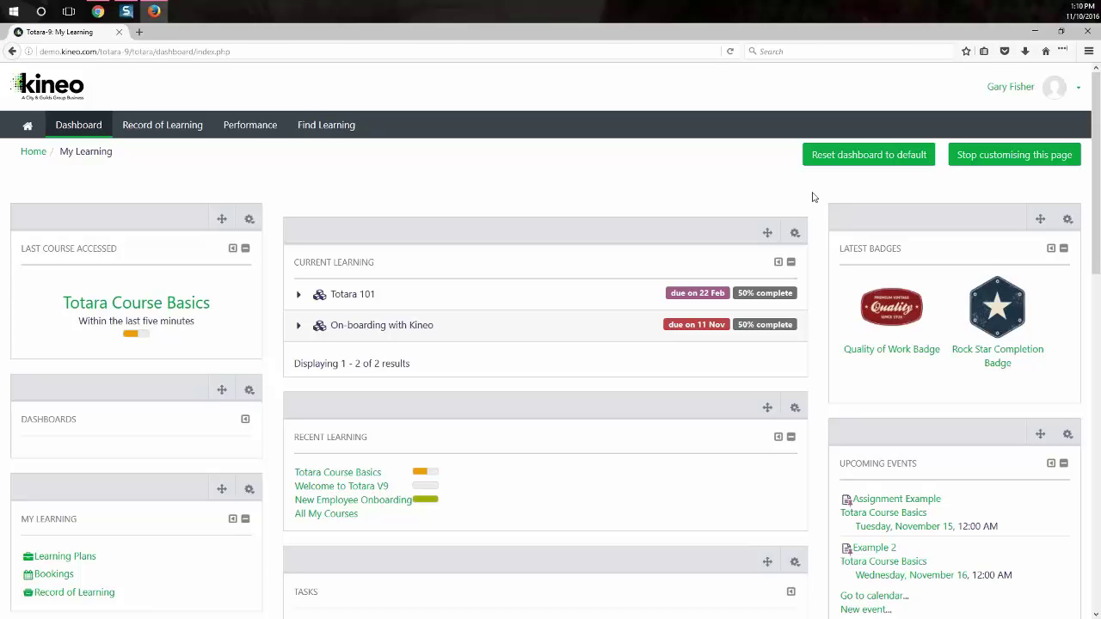
left_click(794, 234)
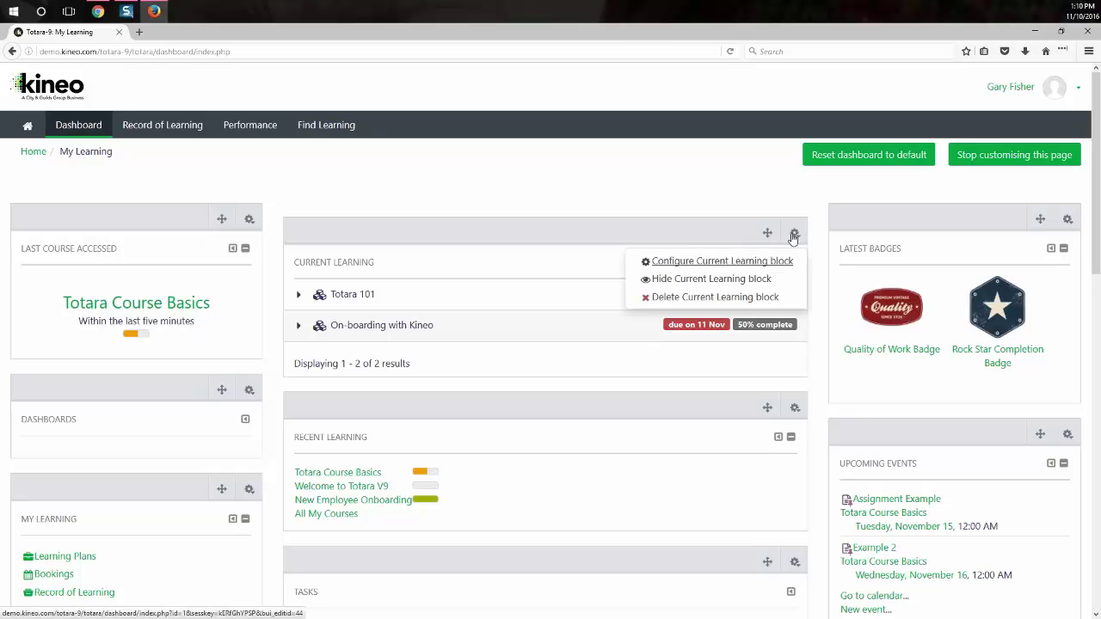
left_click(690, 262)
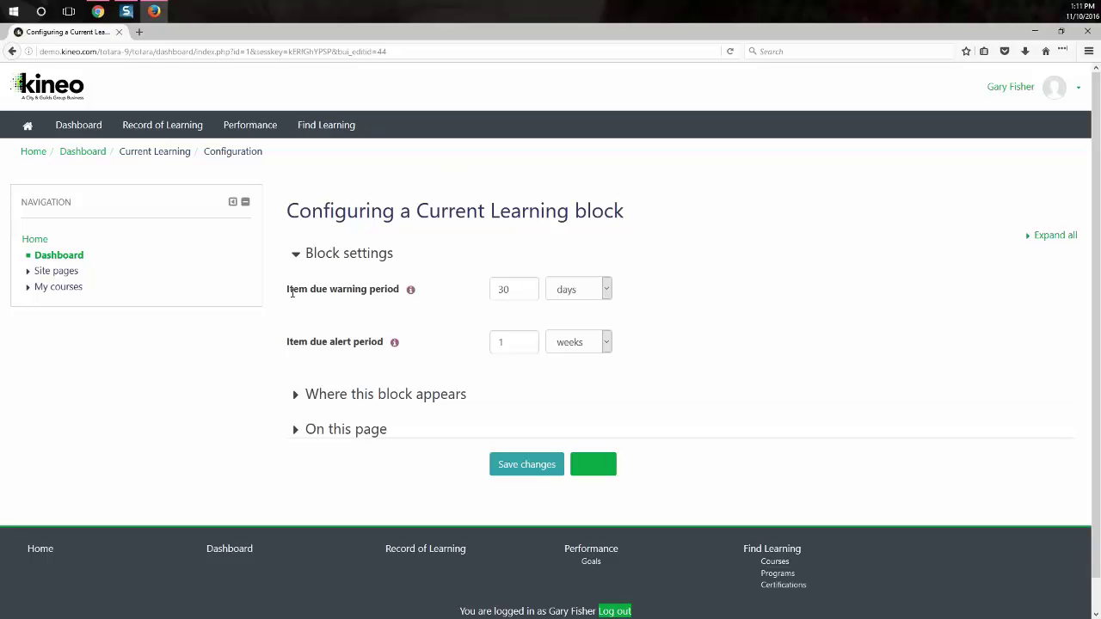
left_click_drag(288, 290, 401, 291)
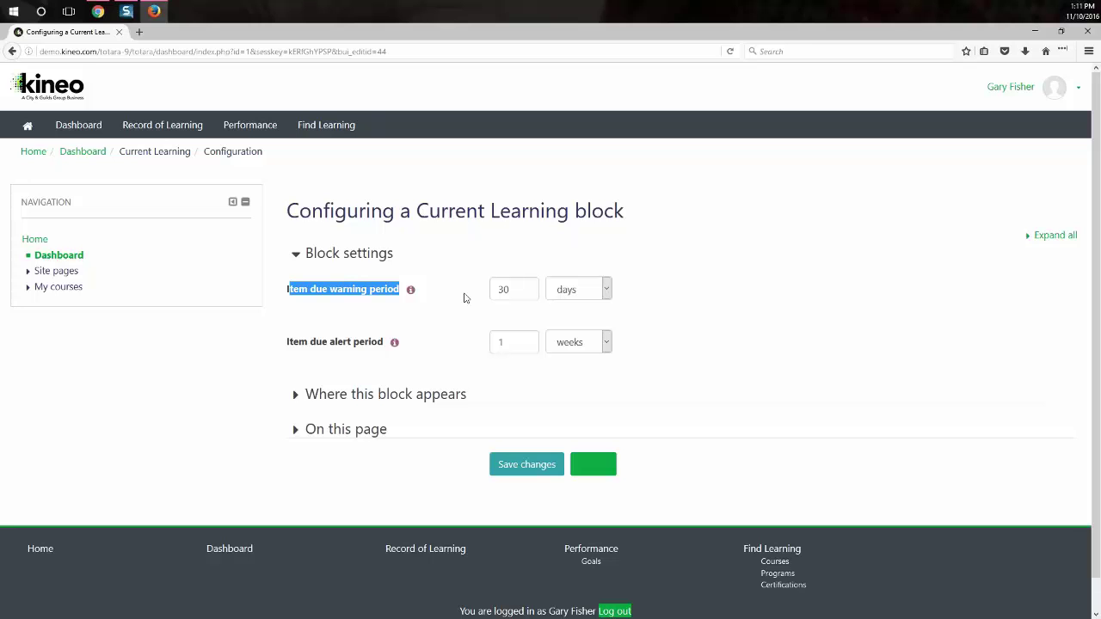
left_click_drag(286, 342, 383, 342)
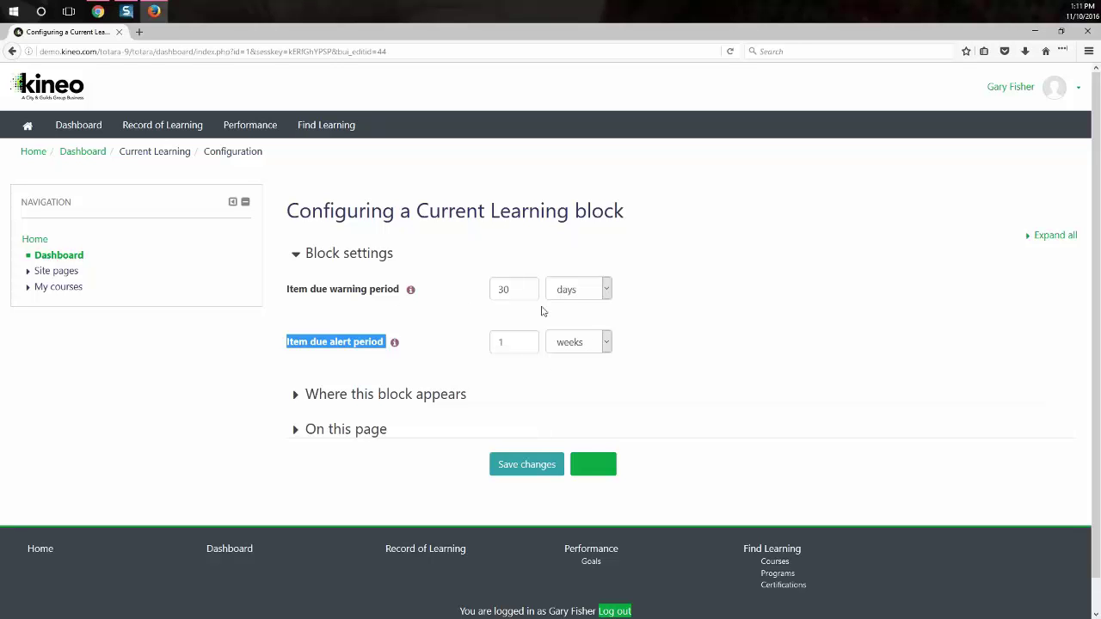
left_click(529, 475)
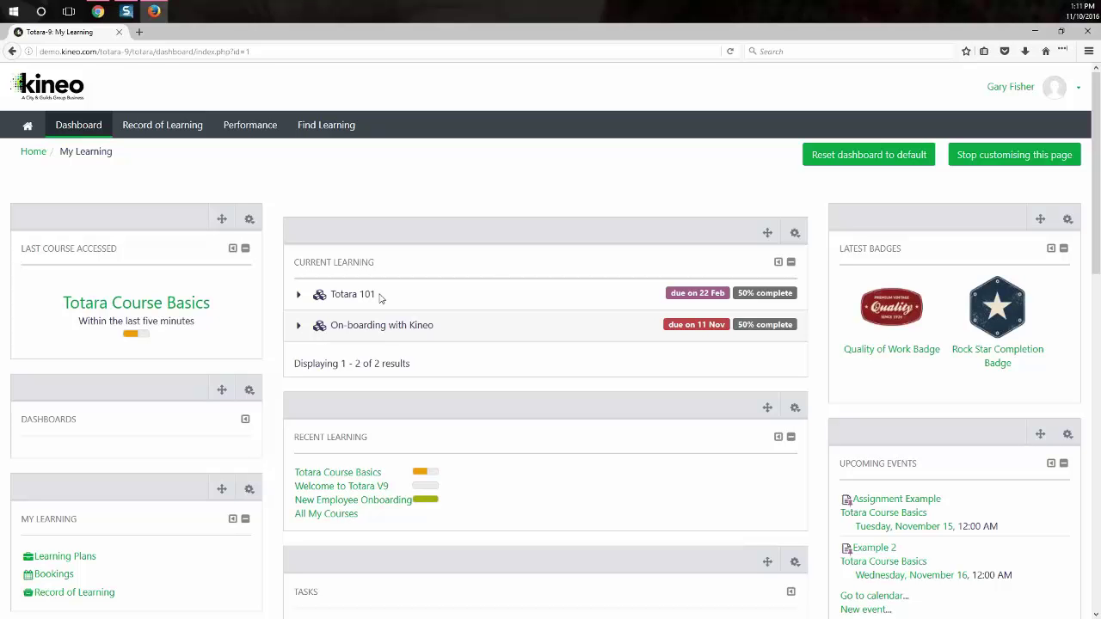
Open the On-boarding with Kineo program from the Current Learning block and examine its course sets and due date notice
left_click(297, 325)
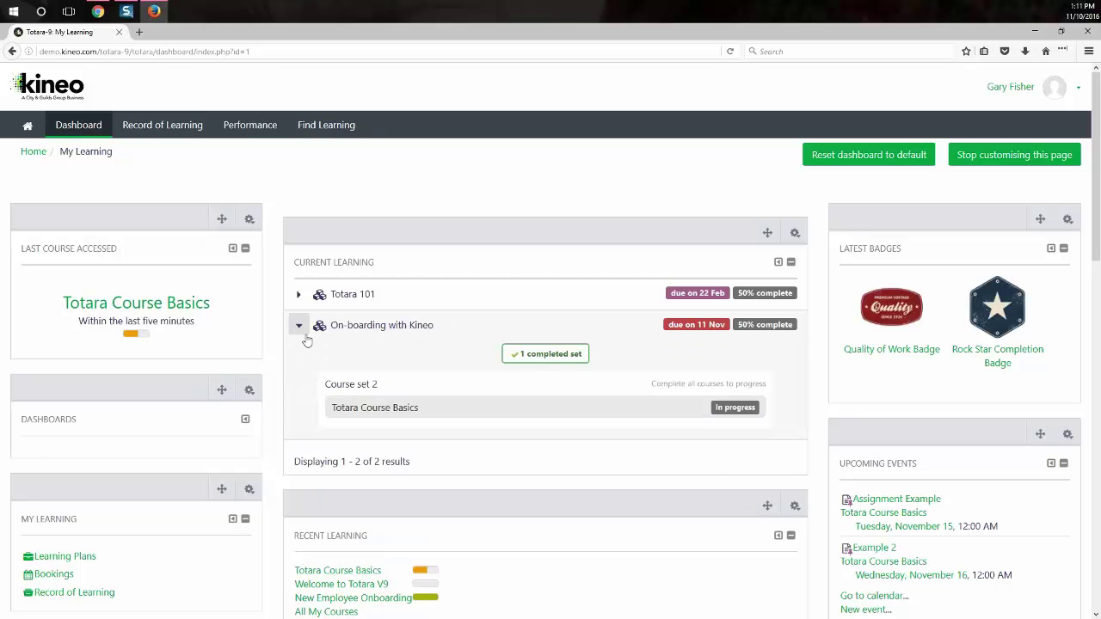
left_click(373, 327)
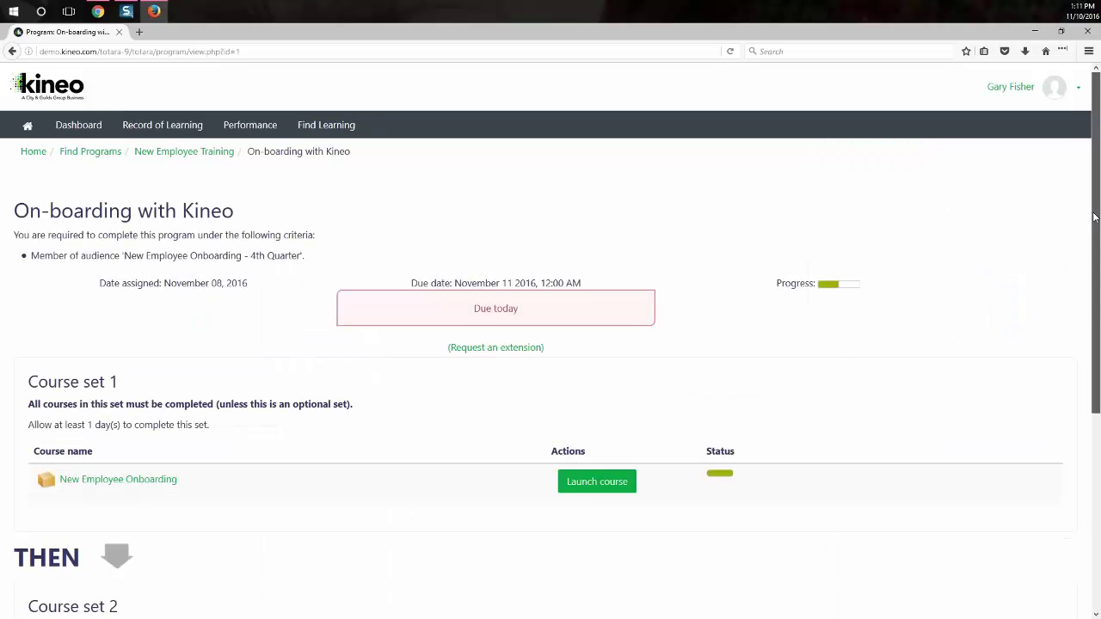
left_click_drag(1095, 217, 1084, 416)
scroll(530, 294, "up", 4)
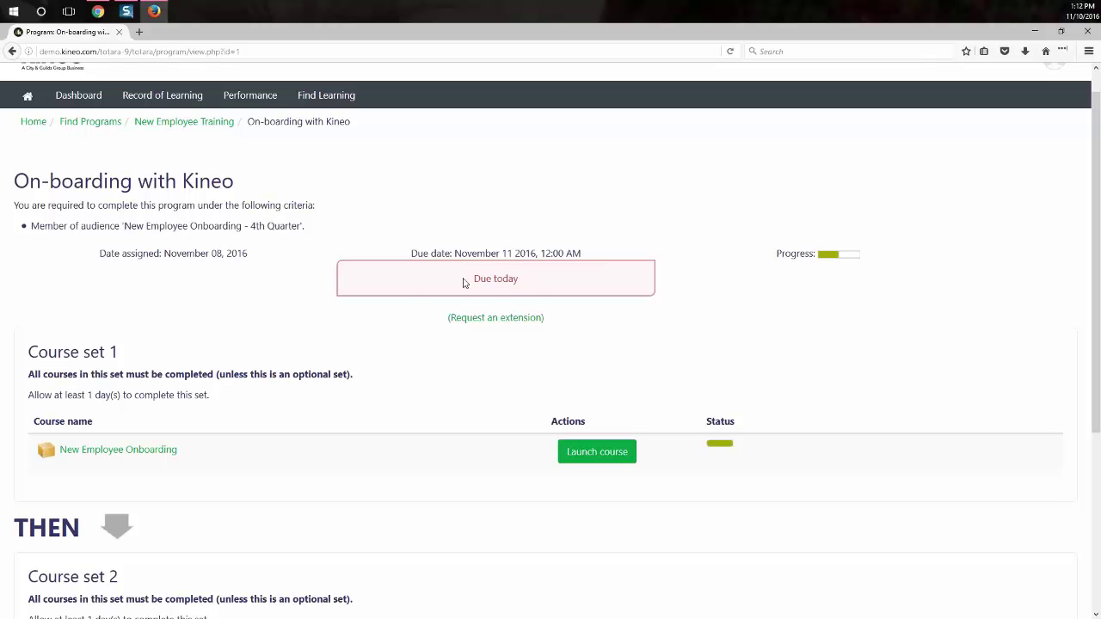
left_click_drag(465, 282, 519, 280)
left_click(656, 373)
left_click(399, 196)
Return to the dashboard and move the Course Overview block above the Current Learning block in the middle column
scroll(399, 163, "up", 1)
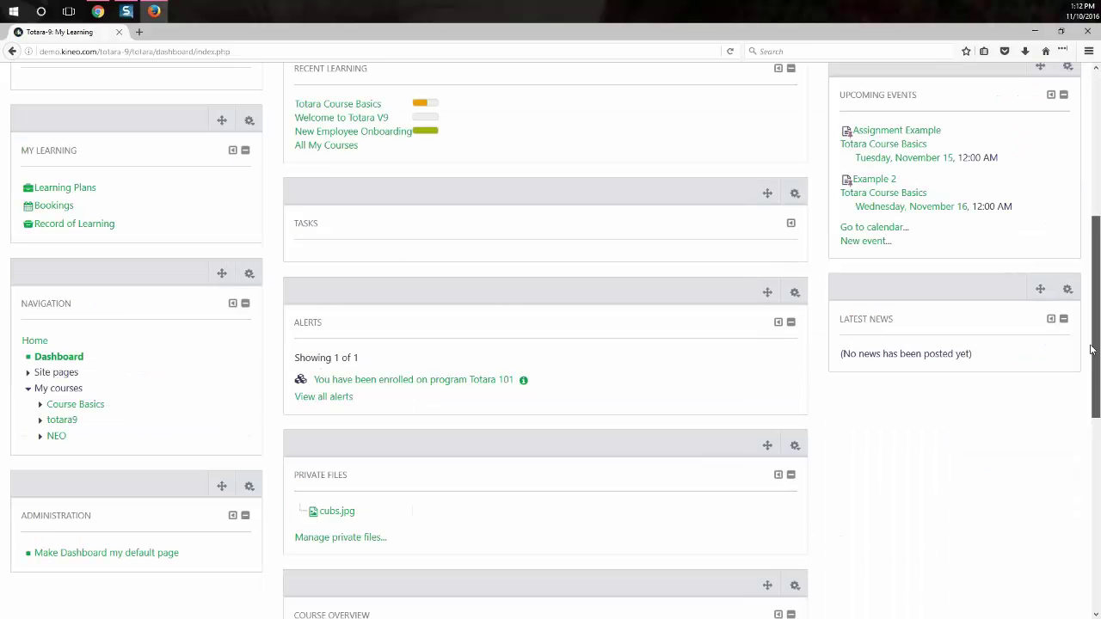
scroll(550, 344, "up", 3)
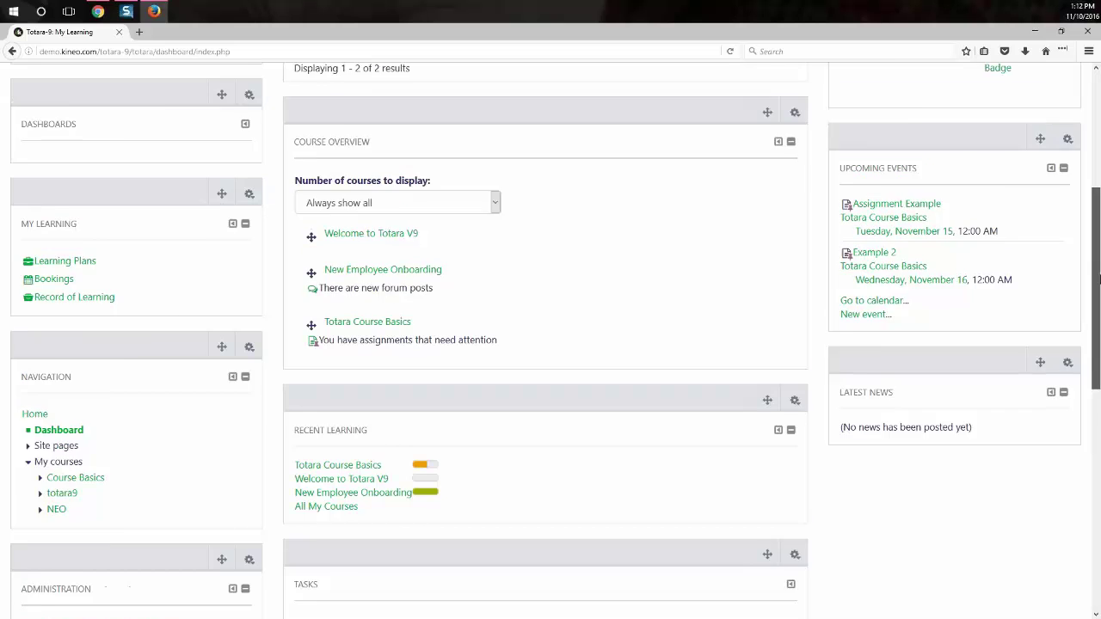
scroll(767, 346, "up", 1)
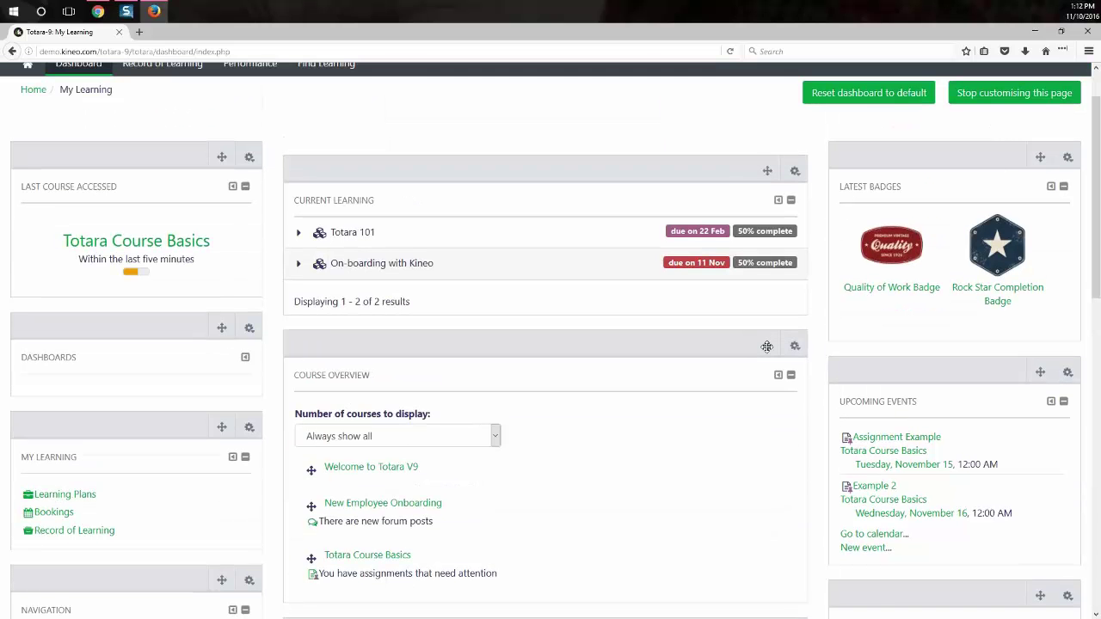
left_click_drag(767, 346, 758, 226)
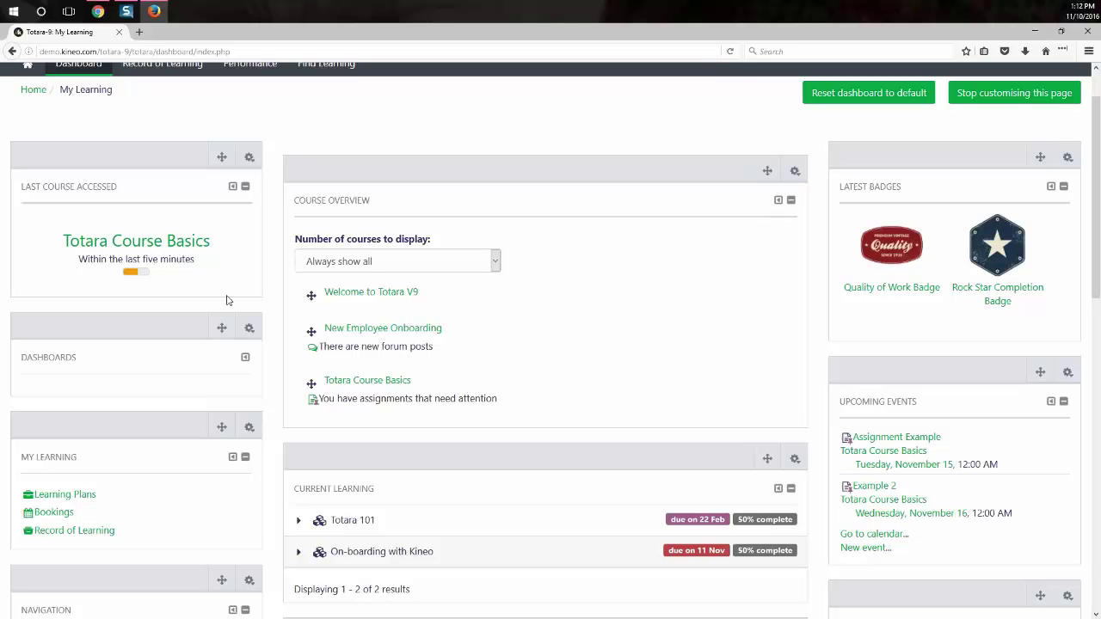
Reorder the courses in the Course Overview block to Totara Course Basics, New Employee Onboarding, Welcome to Totara V9
left_click_drag(312, 295, 315, 301)
mouse_move(311, 295)
left_mouse_down()
mouse_move(315, 379)
mouse_move(311, 295)
left_mouse_up()
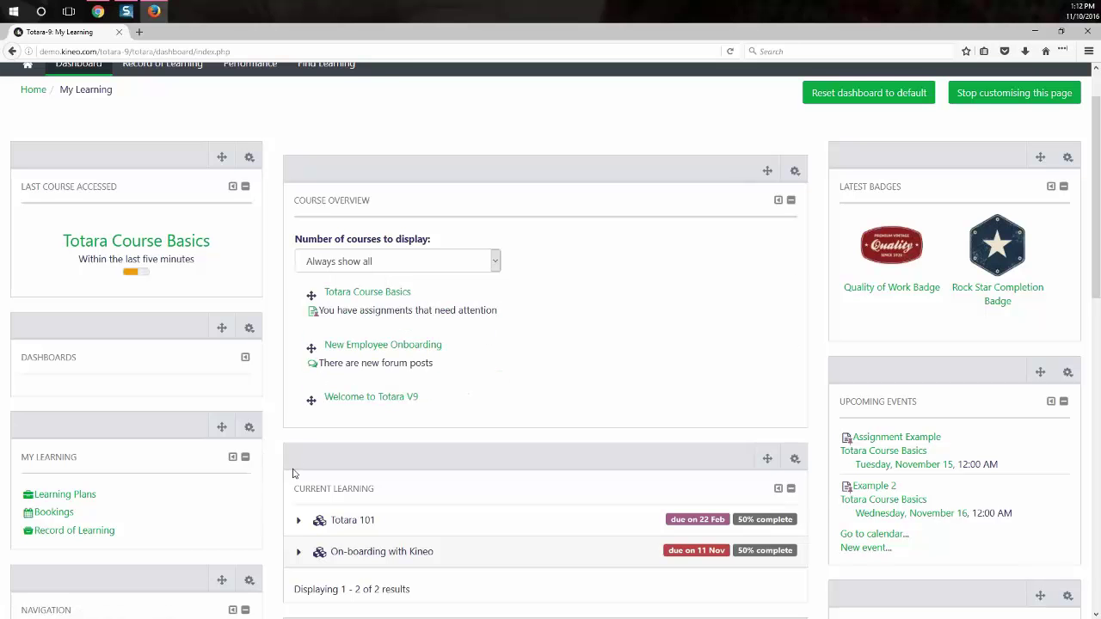
Expand the new forum posts under New Employee Onboarding and view the options for the number of courses to display
left_click(338, 363)
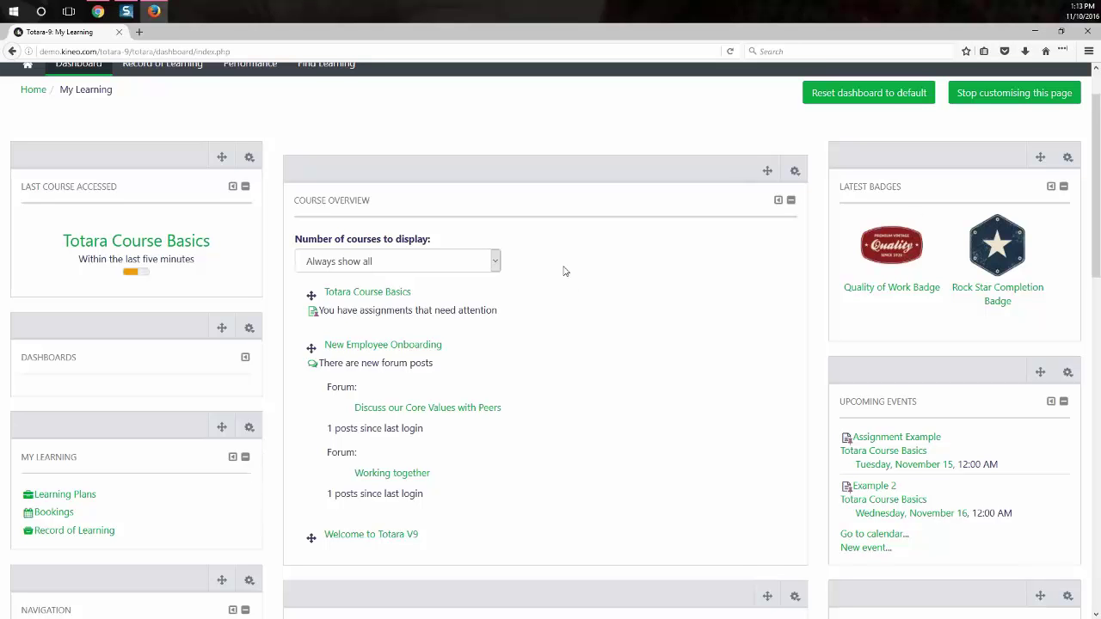
left_click(496, 267)
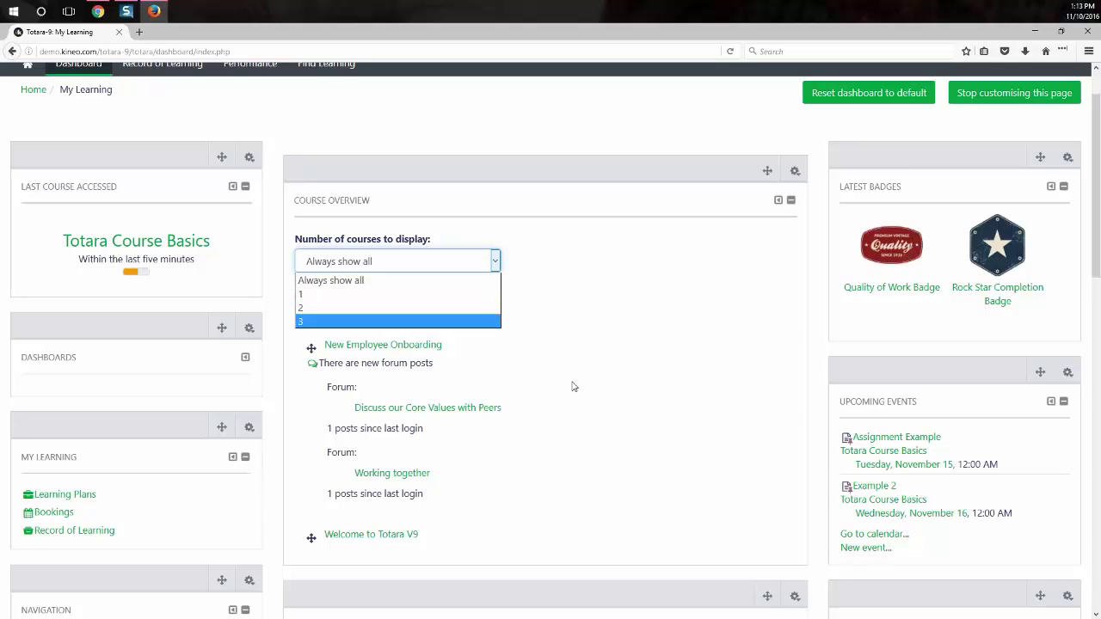
left_click(671, 292)
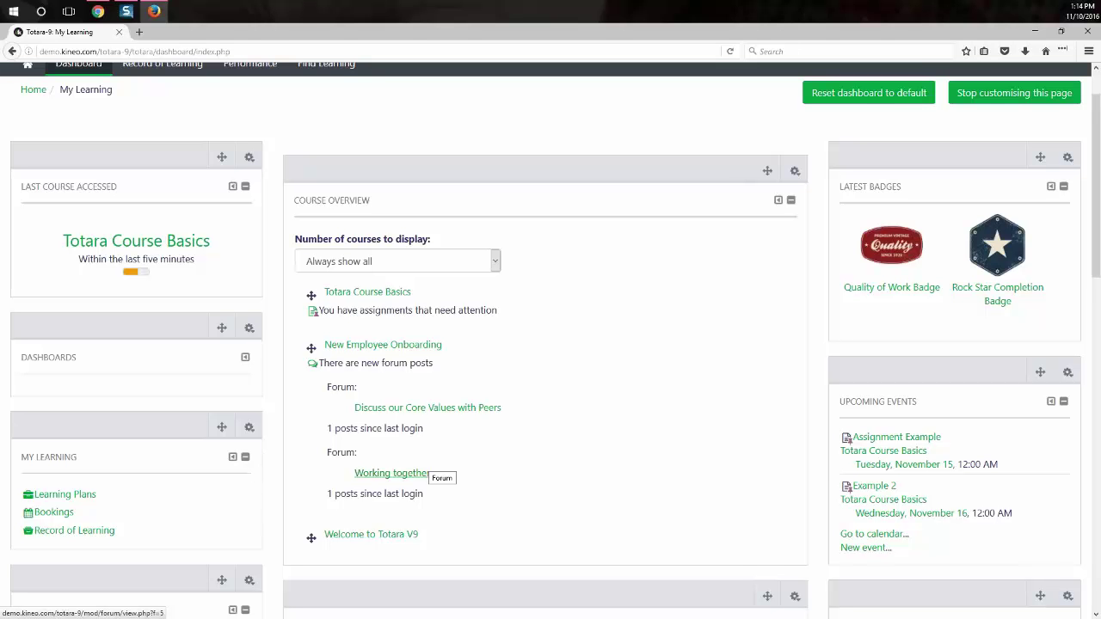
Switch to the Google Slides presentation in Chrome and present it from the closing Thank You slide
left_click(98, 12)
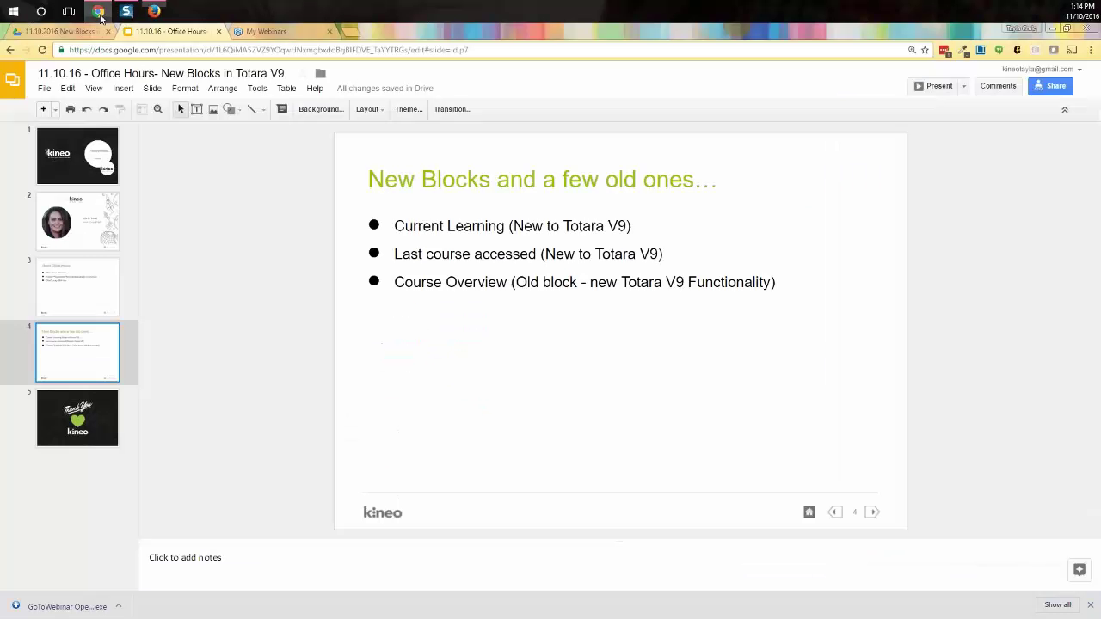
left_click(90, 435)
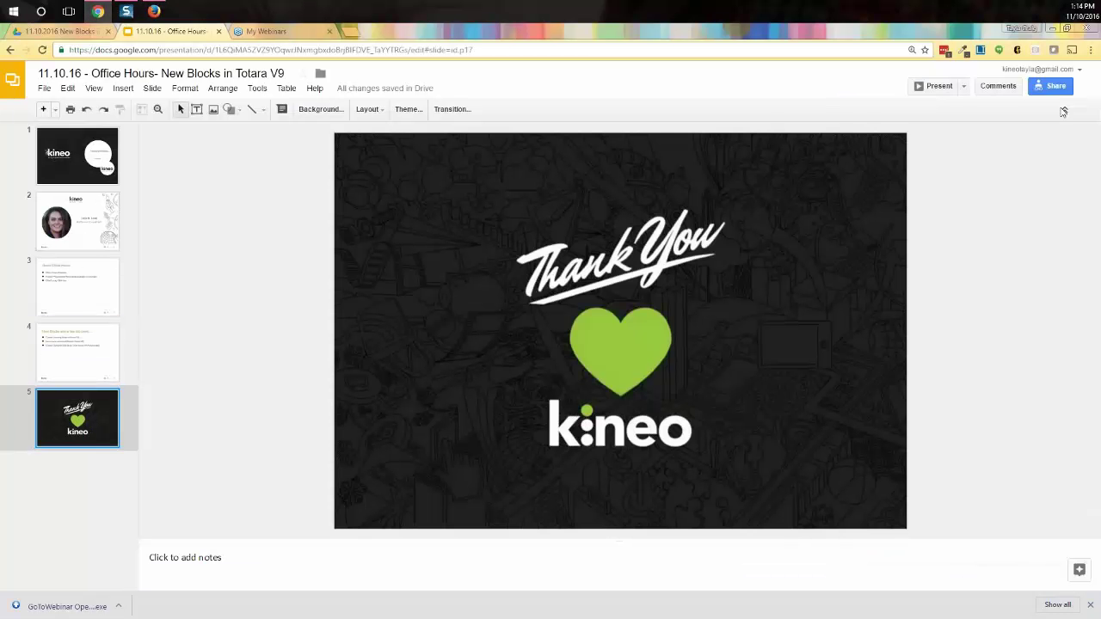
left_click(936, 90)
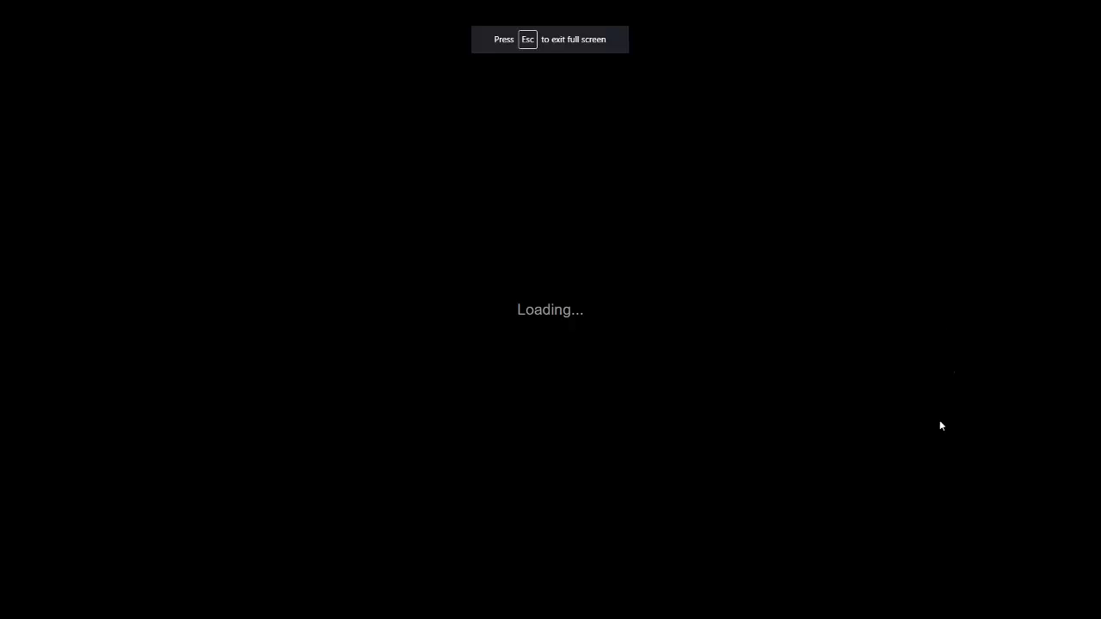